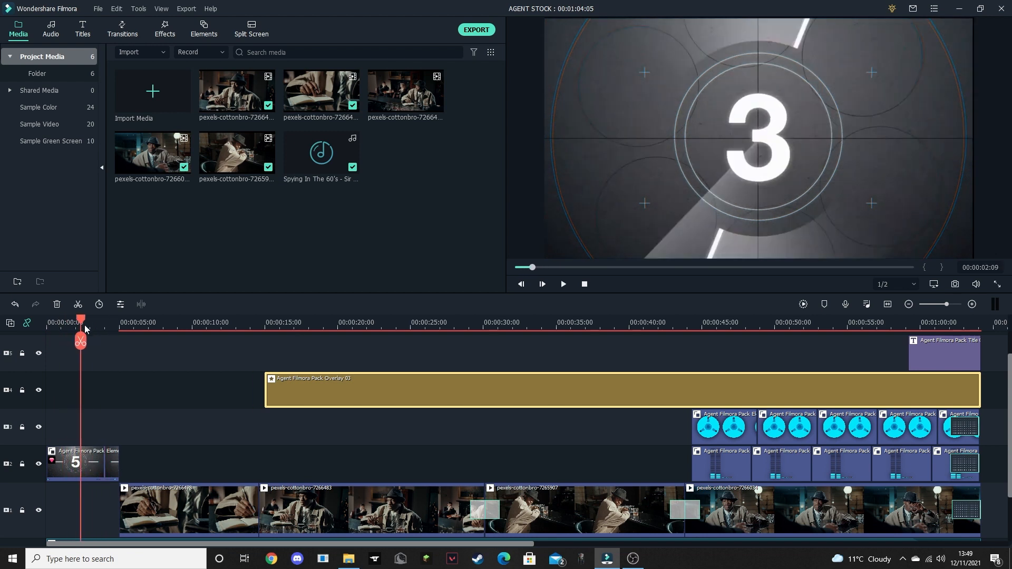
# - Add the Agent Filmora Pack Opener 02 title to track 4 at 5 seconds, directly before the Overlay 03 clip
pyautogui.click(75, 463)
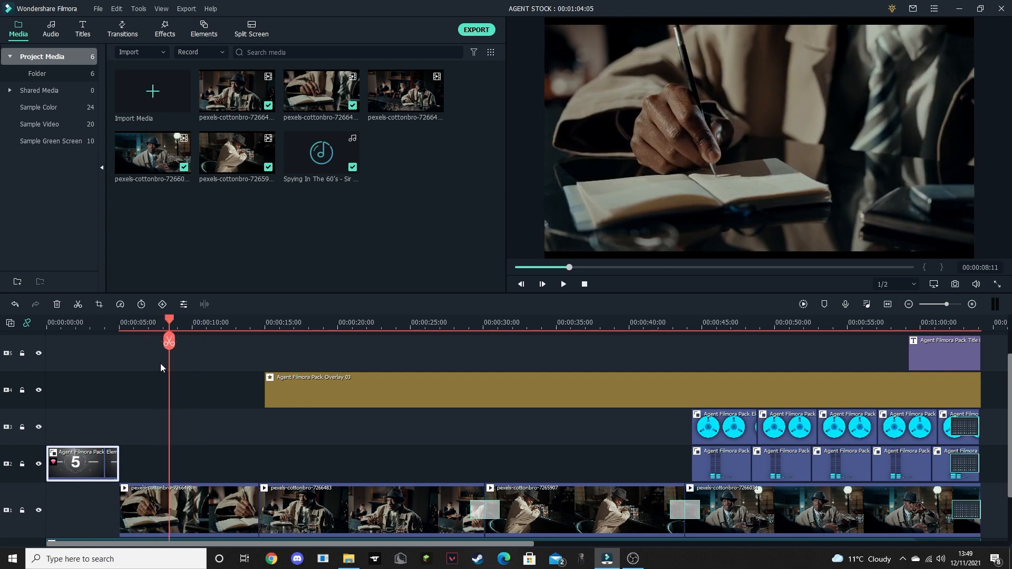
pyautogui.click(82, 29)
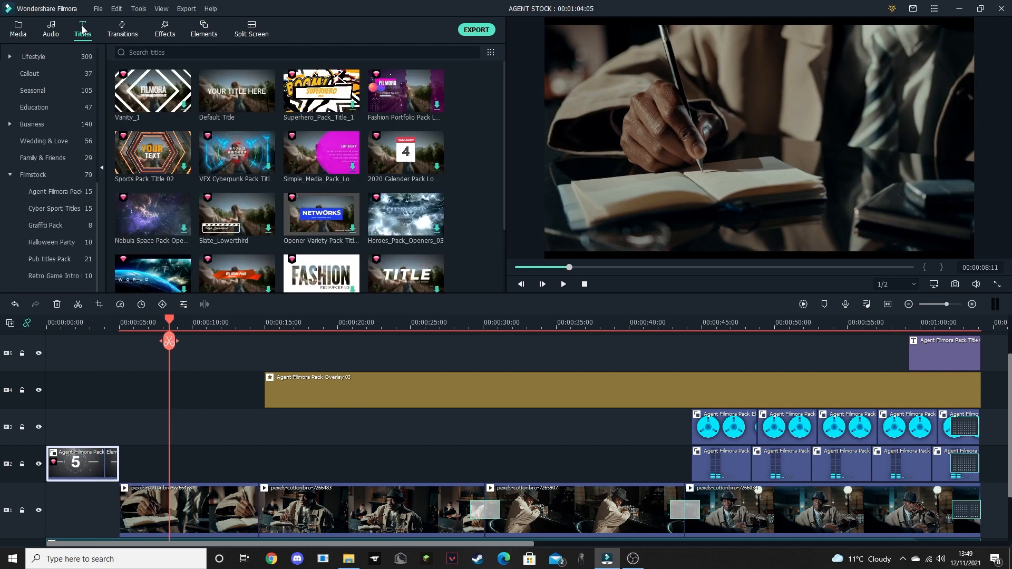
pyautogui.click(53, 195)
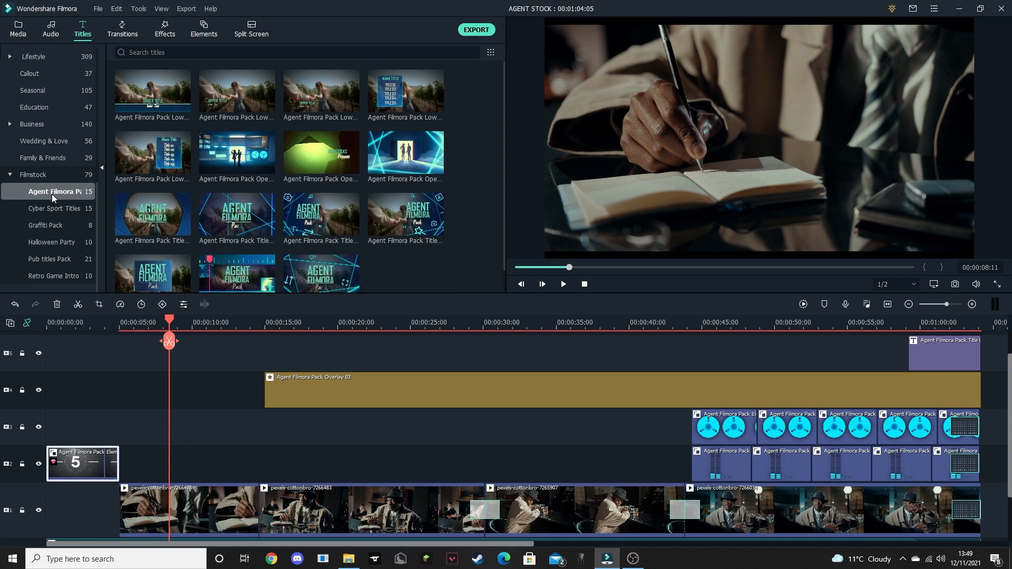
pyautogui.click(320, 153)
pyautogui.moveTo(319, 153); pyautogui.dragTo(132, 397)
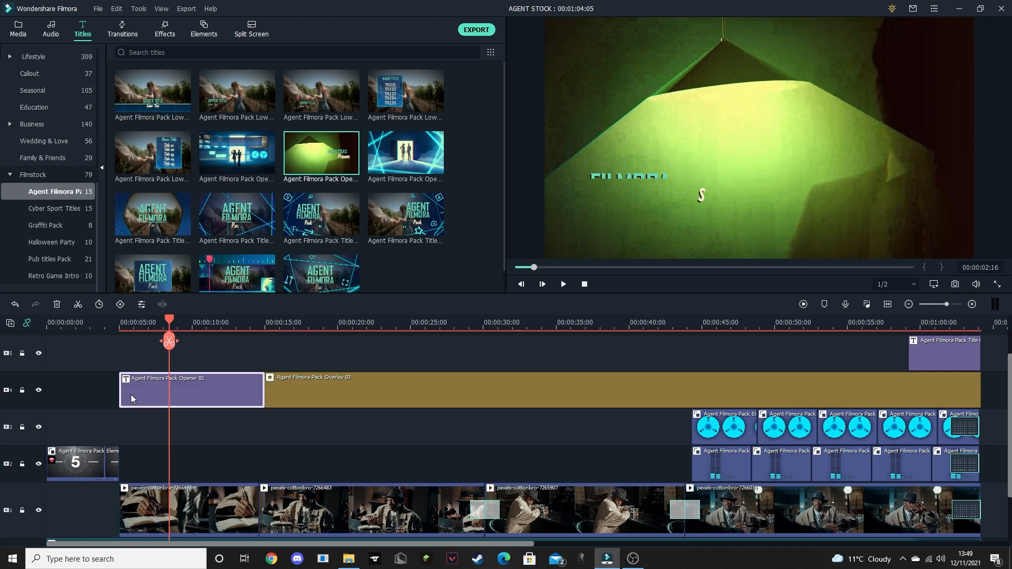
# - Play the second half of the Opener 02 title to review its animation and text
pyautogui.moveTo(171, 323); pyautogui.dragTo(198, 324)
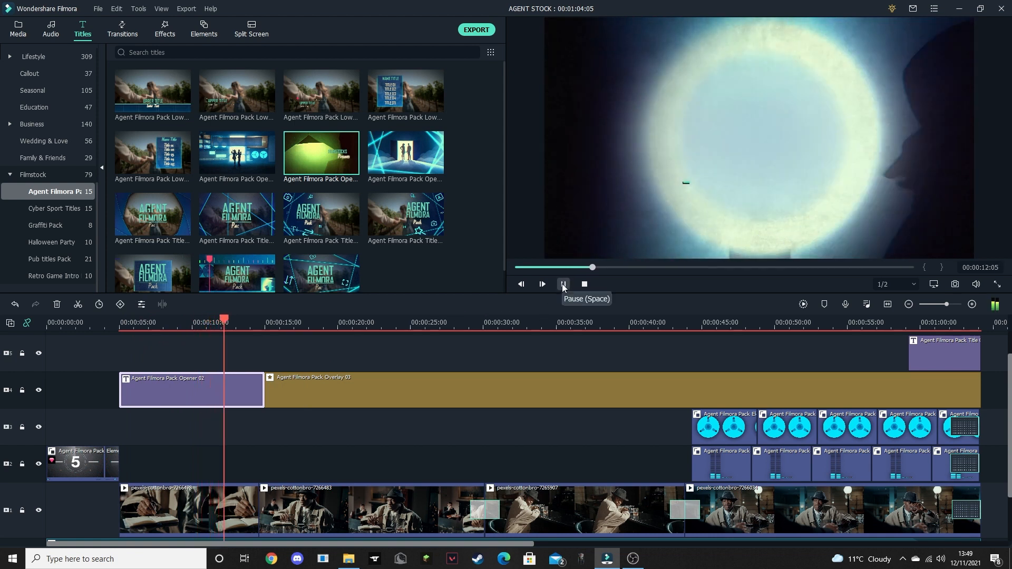
pyautogui.click(563, 284)
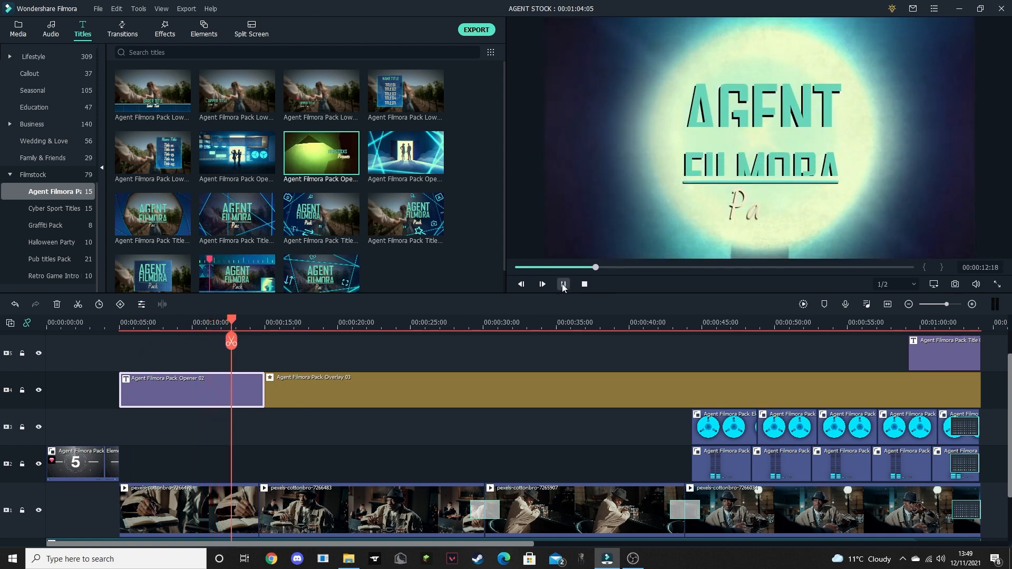
pyautogui.click(563, 284)
pyautogui.click(564, 284)
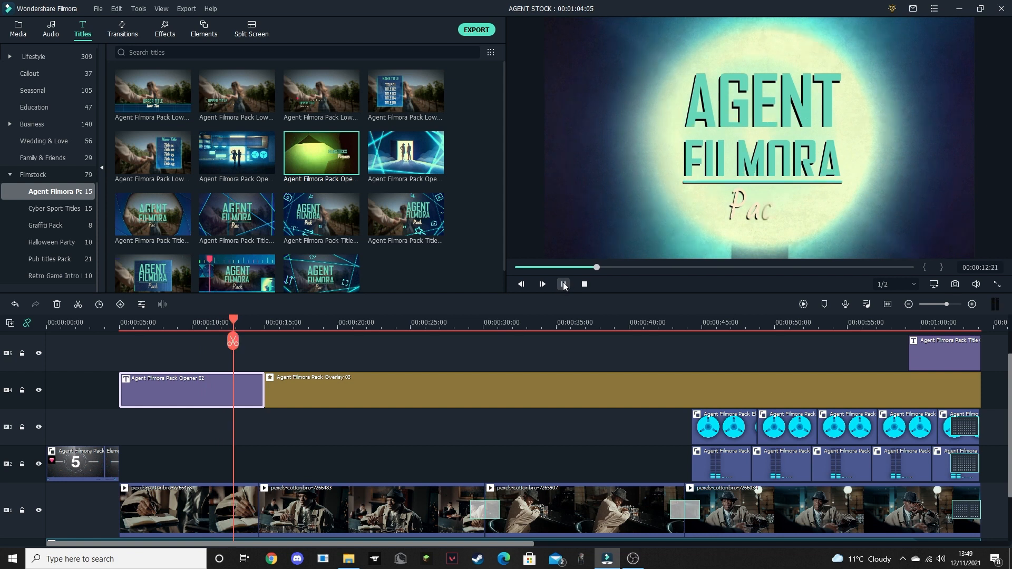
pyautogui.click(563, 284)
pyautogui.click(562, 284)
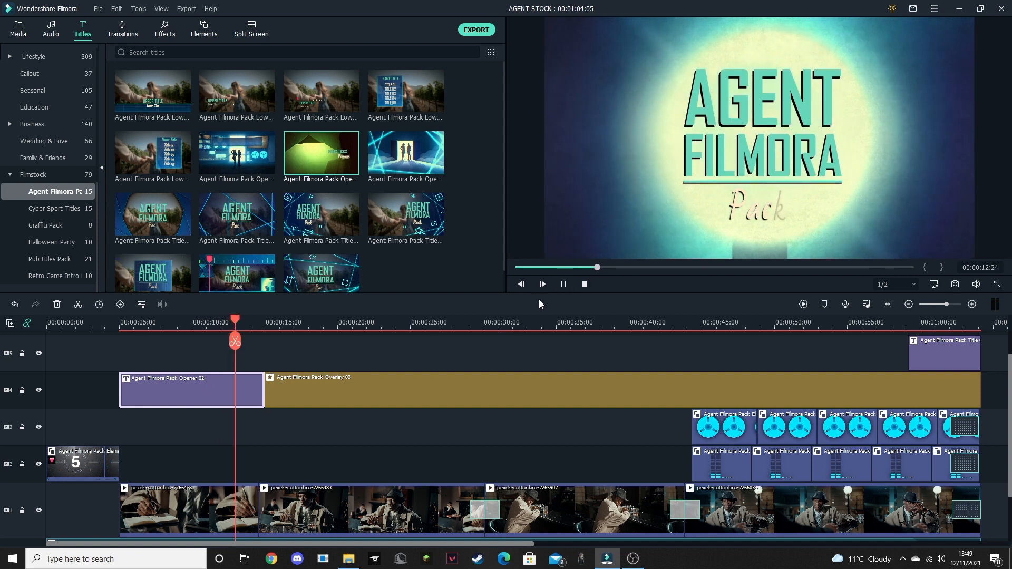
pyautogui.press('space')
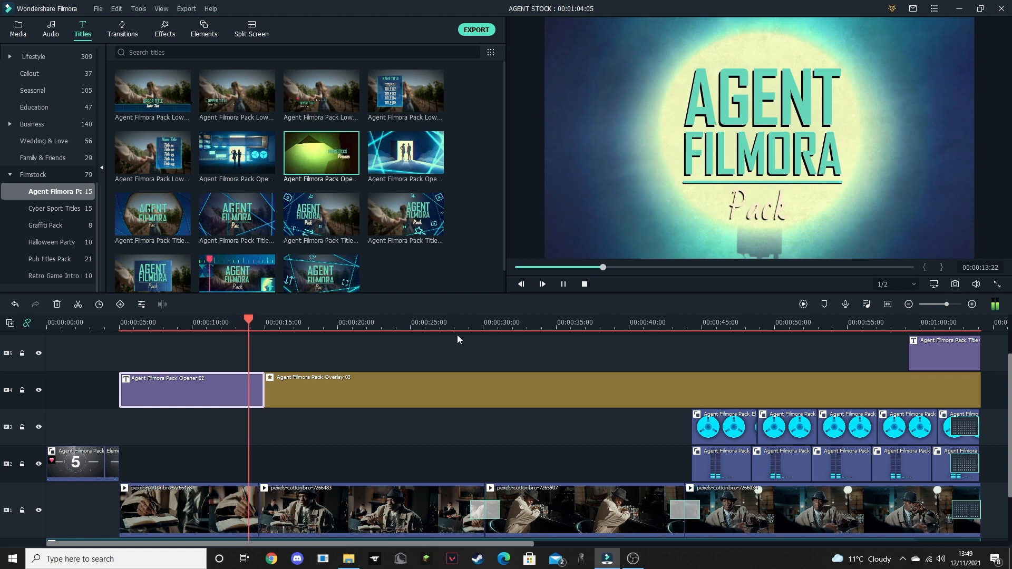
pyautogui.click(584, 285)
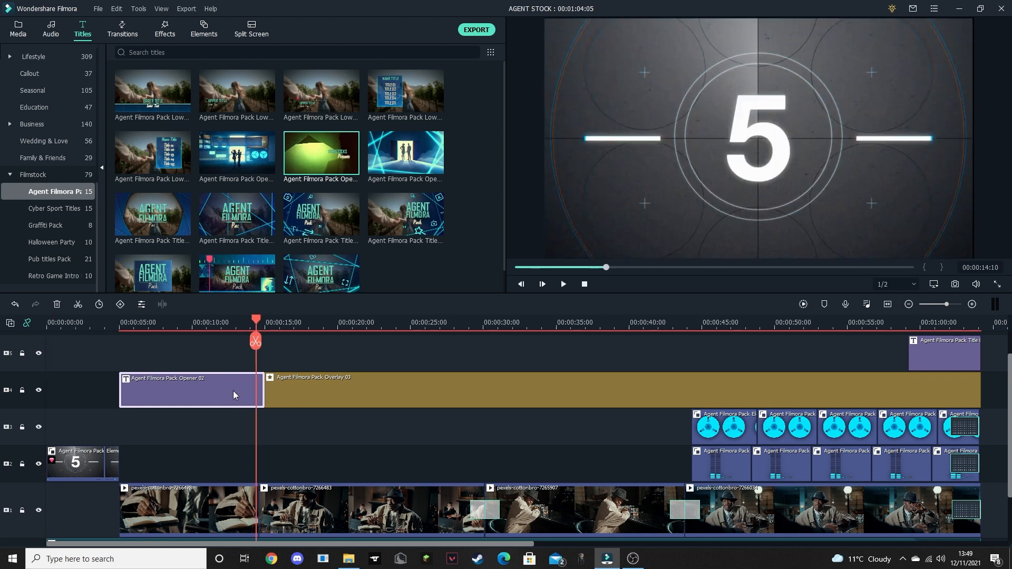
# - Replace the FILMORA text below AGENT in the Opener 02 title with STOCK
pyautogui.doubleClick(235, 395)
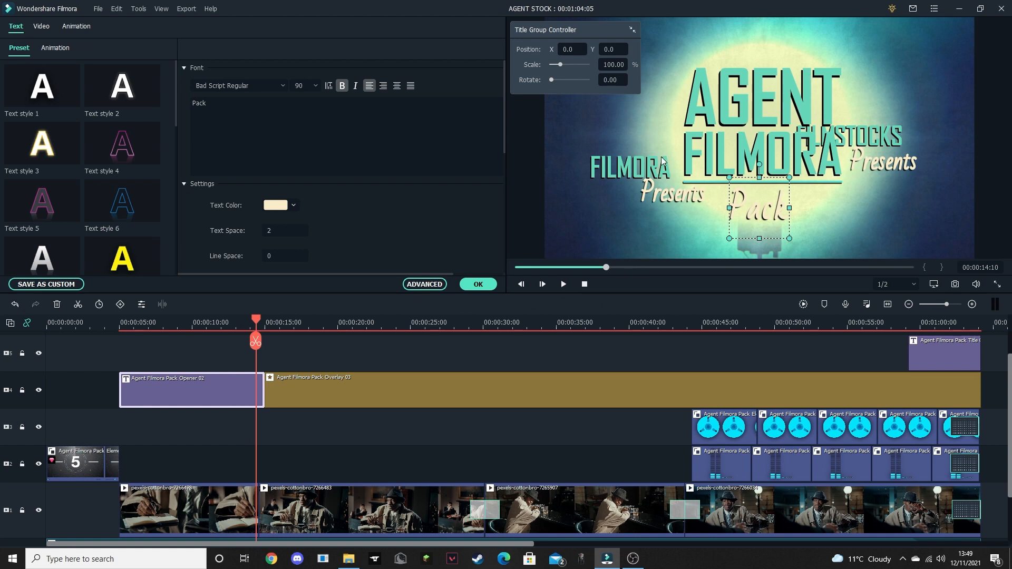
pyautogui.click(739, 107)
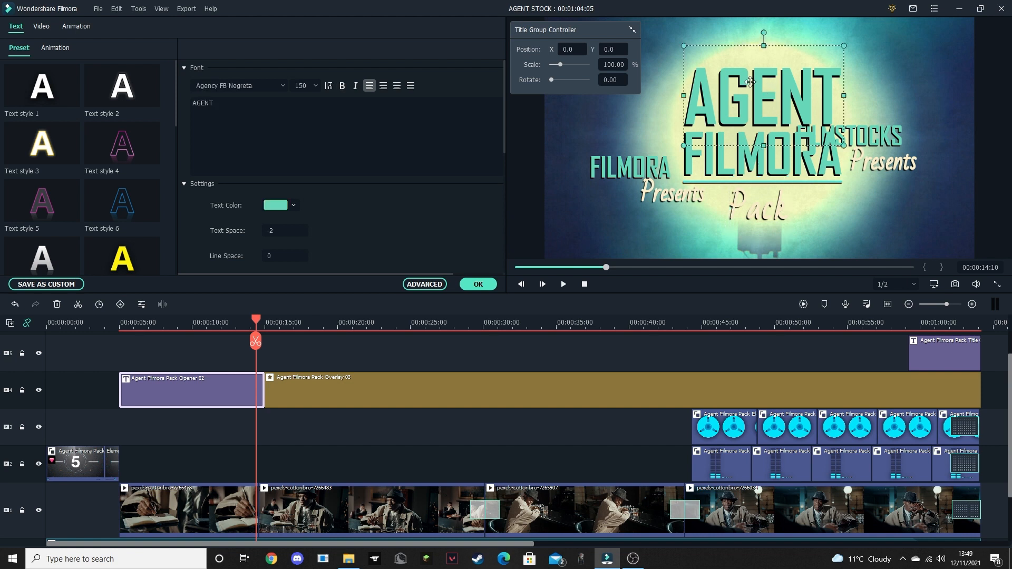
pyautogui.click(763, 173)
pyautogui.moveTo(233, 110); pyautogui.dragTo(181, 101)
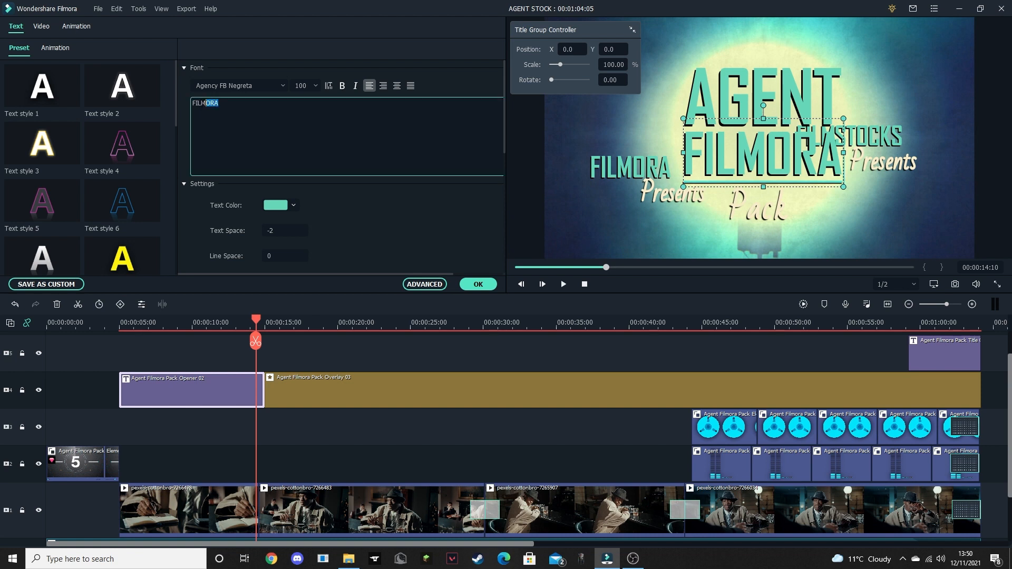
pyautogui.write('S')
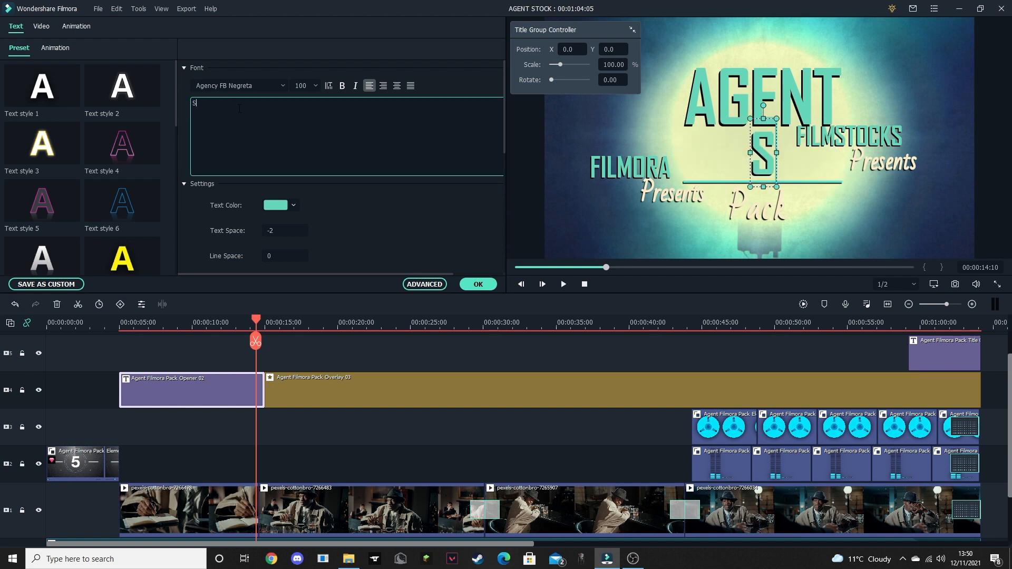
pyautogui.write('TOCK')
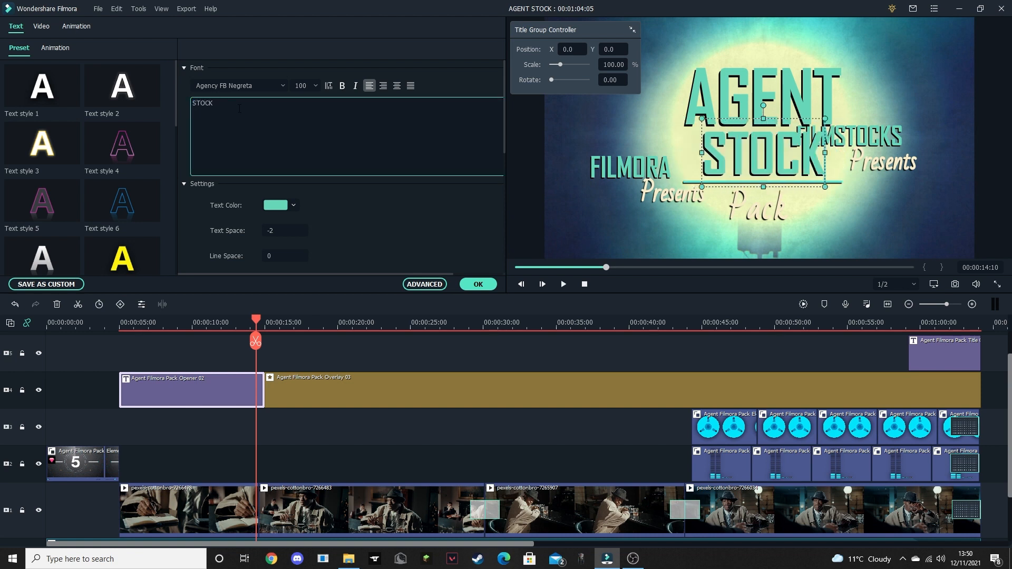
# - Replace the Pack subtitle of the Opener 02 title with MISSION POSSIBLE and apply the text edits
pyautogui.click(754, 216)
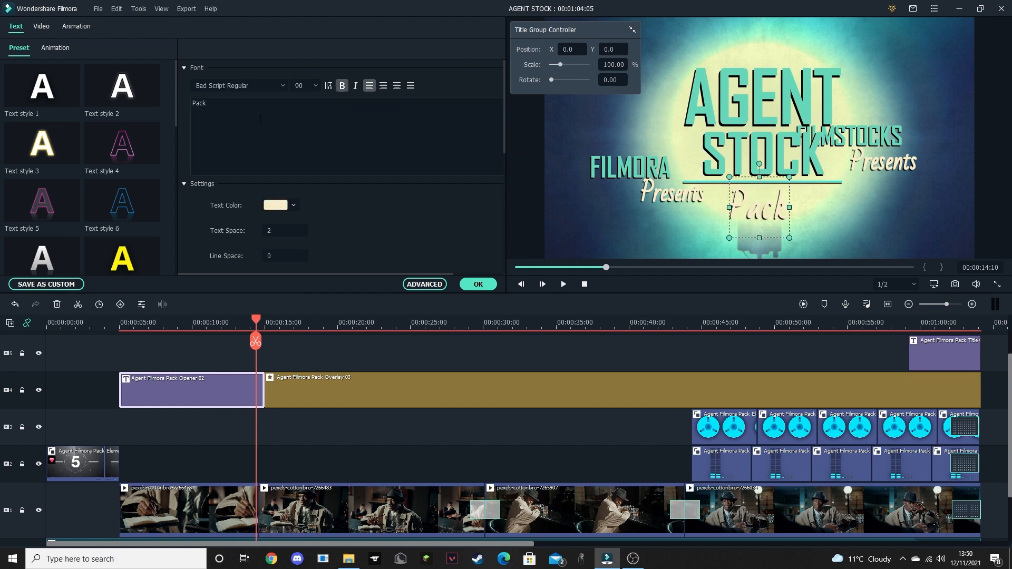
pyautogui.click(229, 108)
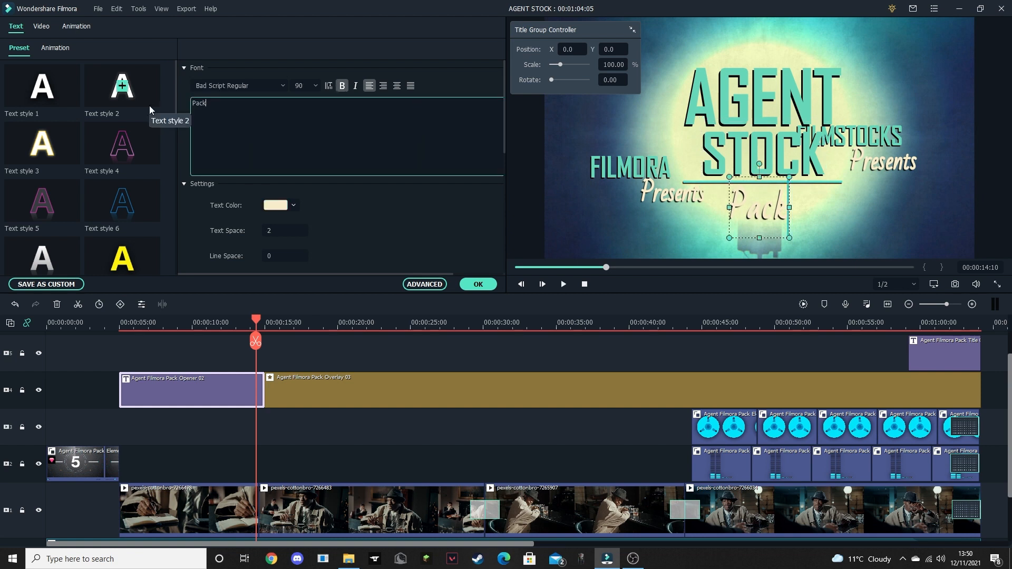
pyautogui.press('BackSpace')
pyautogui.press('BackSpace')
pyautogui.press('BackSpace')
pyautogui.press('BackSpace')
pyautogui.write('MIS')
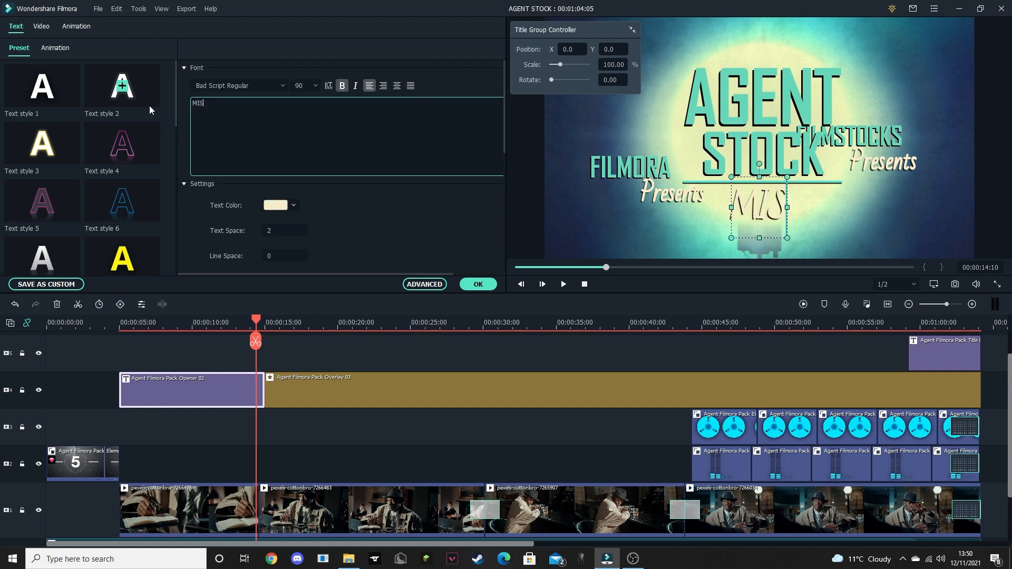
pyautogui.write('SION POSSIBLE')
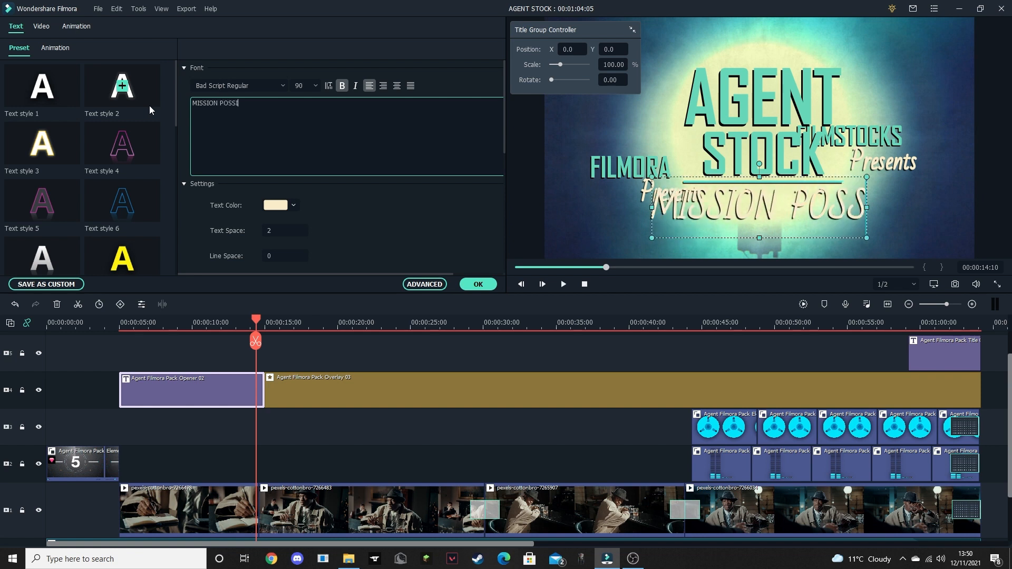
pyautogui.click(478, 285)
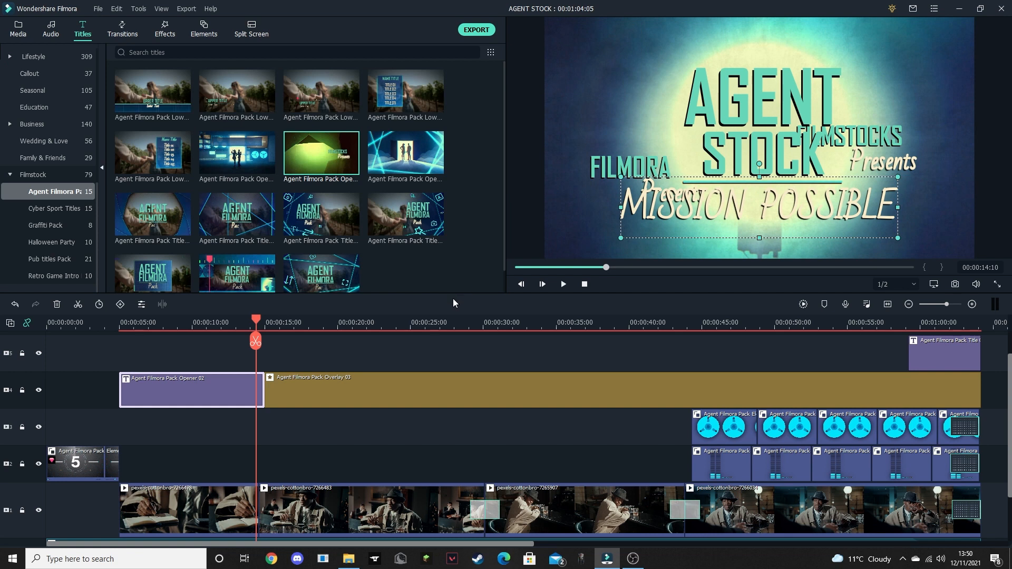
# - Play the end of the edited opener and examine the start of the Overlay 03 clip
pyautogui.click(563, 285)
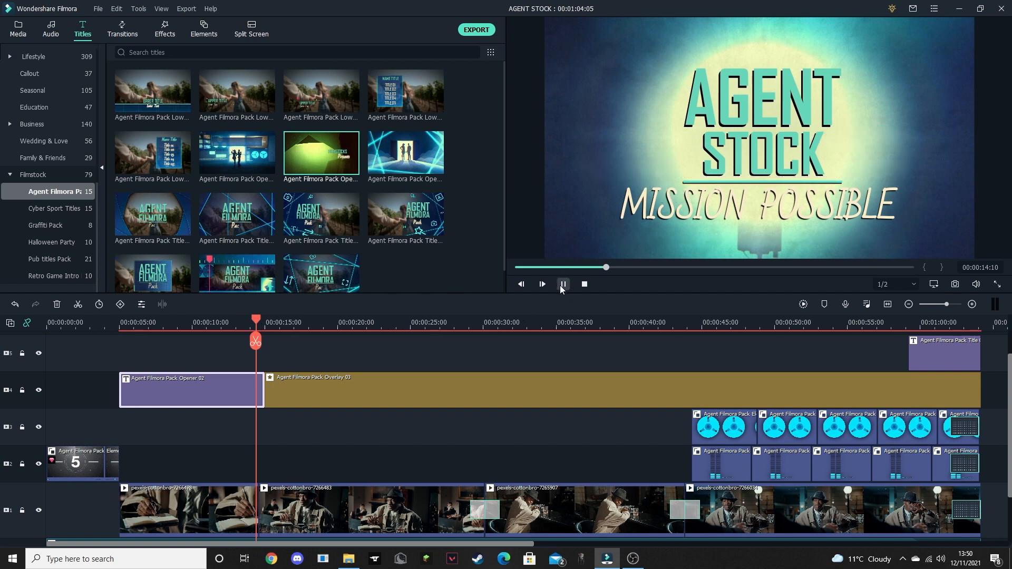
pyautogui.press('space')
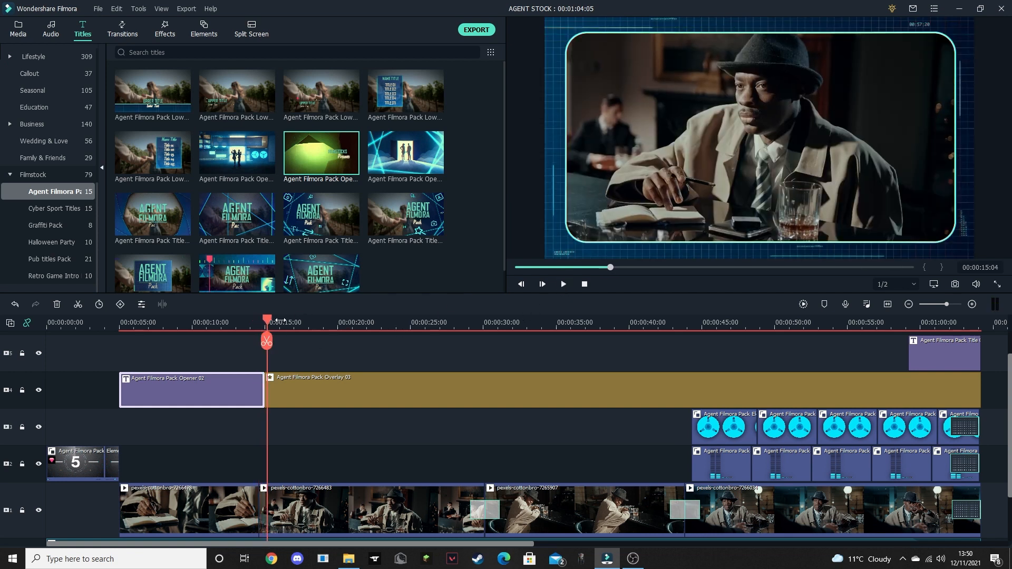
pyautogui.moveTo(261, 315); pyautogui.dragTo(286, 323)
pyautogui.click(343, 391)
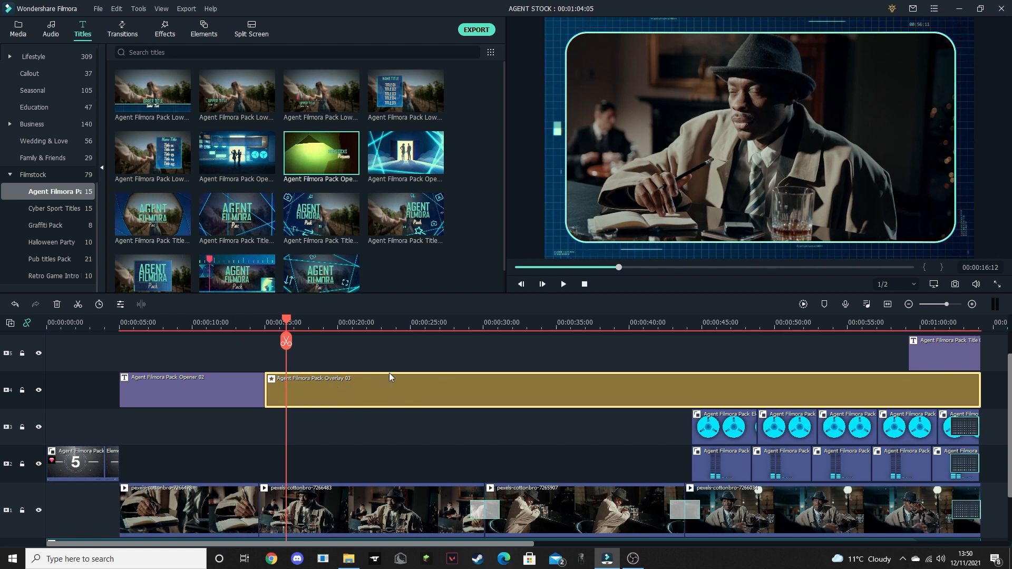
# - Add the Agent Filmora Pack lower-third with a small upper title and lower text to track 2, starting where Overlay 03 begins
pyautogui.moveTo(286, 321); pyautogui.dragTo(309, 328)
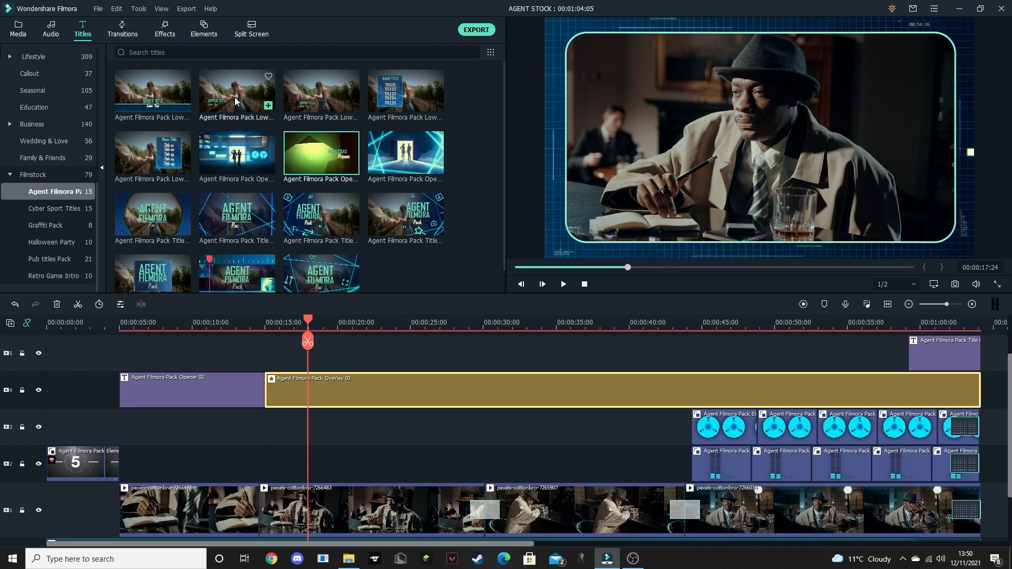
pyautogui.click(232, 115)
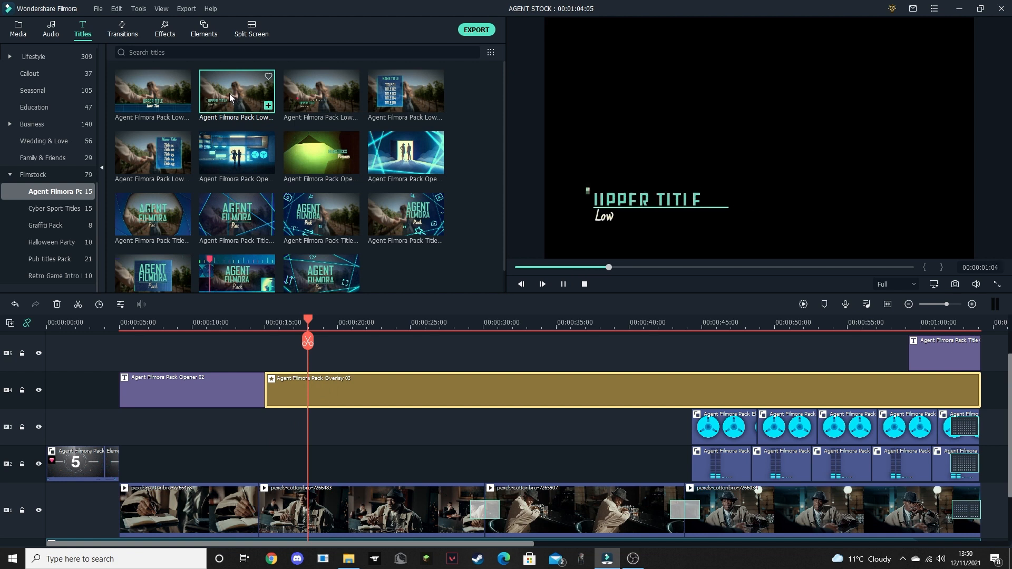
pyautogui.moveTo(254, 265); pyautogui.dragTo(266, 464)
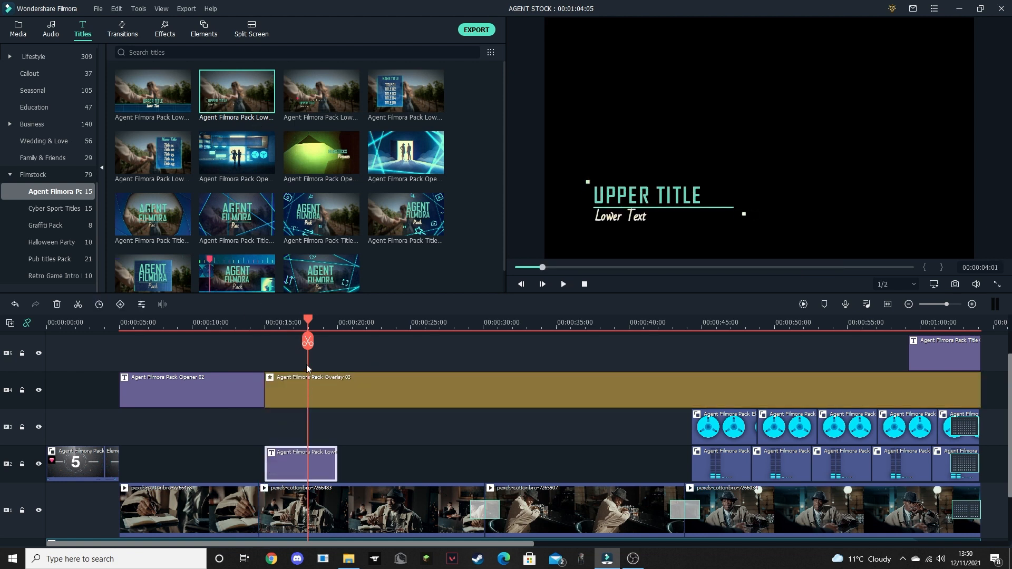
# - Open the lower-third title for text editing and delete its Lower Text line
pyautogui.moveTo(296, 320); pyautogui.dragTo(277, 319)
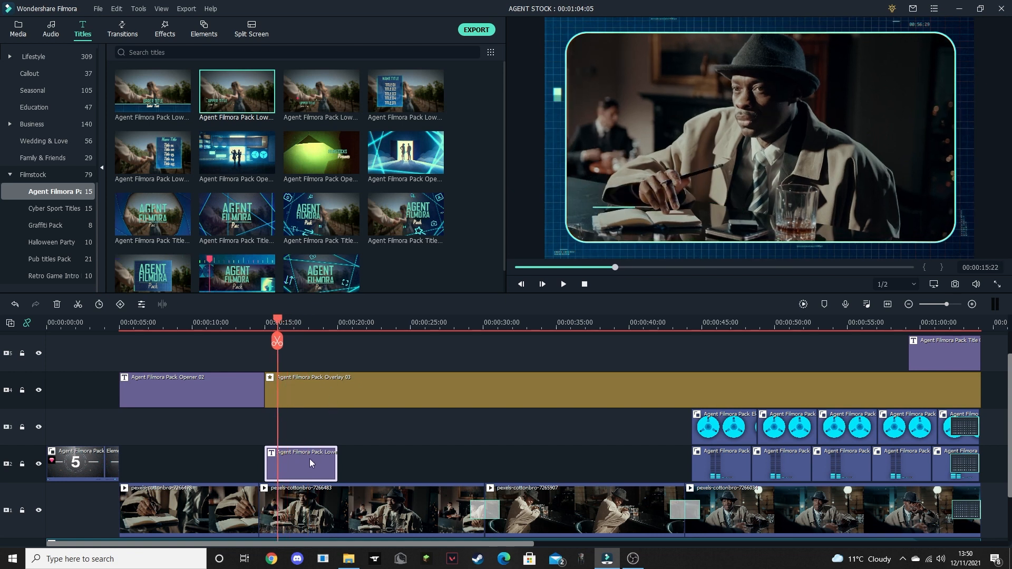
pyautogui.doubleClick(293, 459)
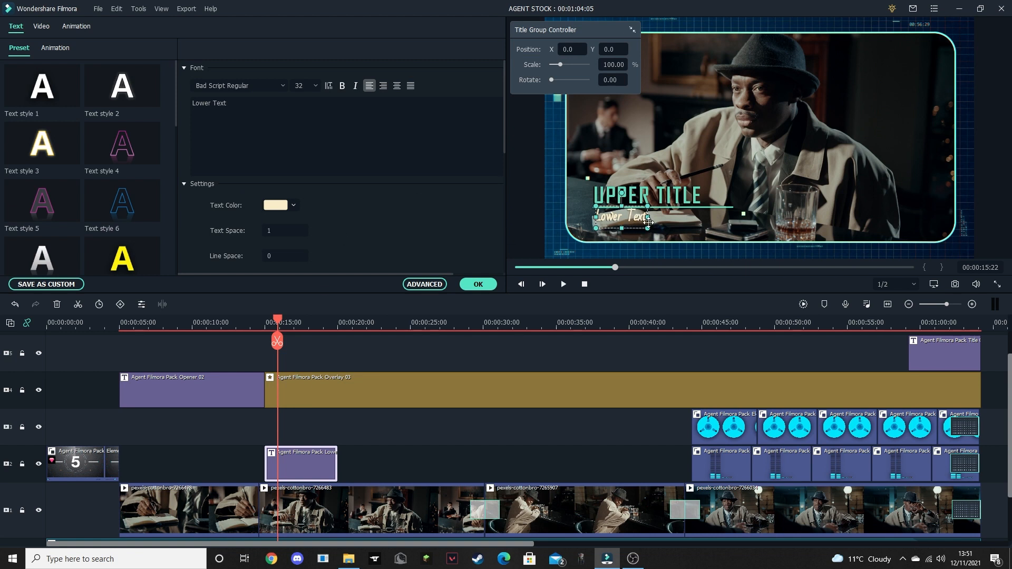
pyautogui.moveTo(635, 216); pyautogui.dragTo(632, 219)
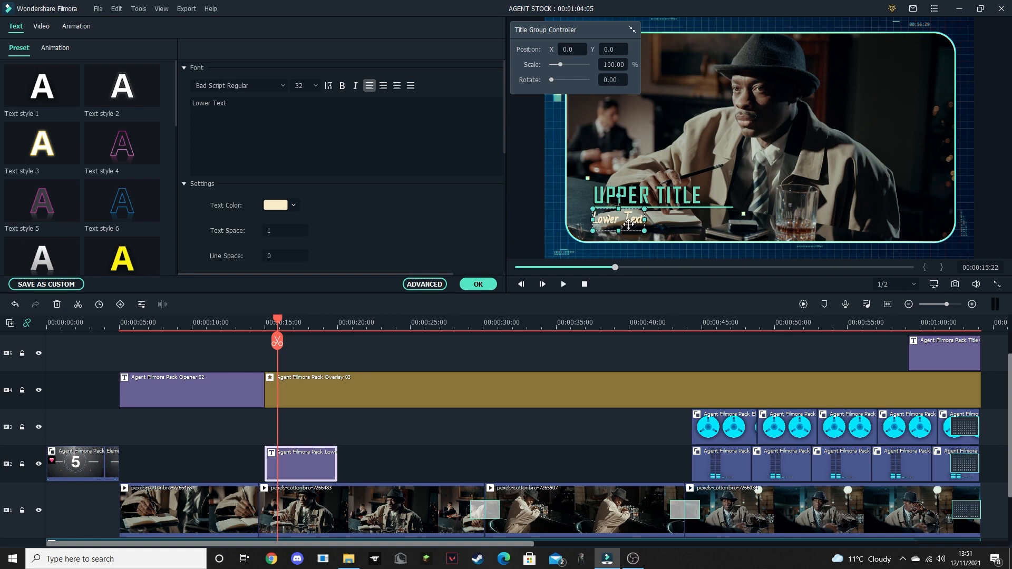
pyautogui.moveTo(260, 115); pyautogui.dragTo(172, 100)
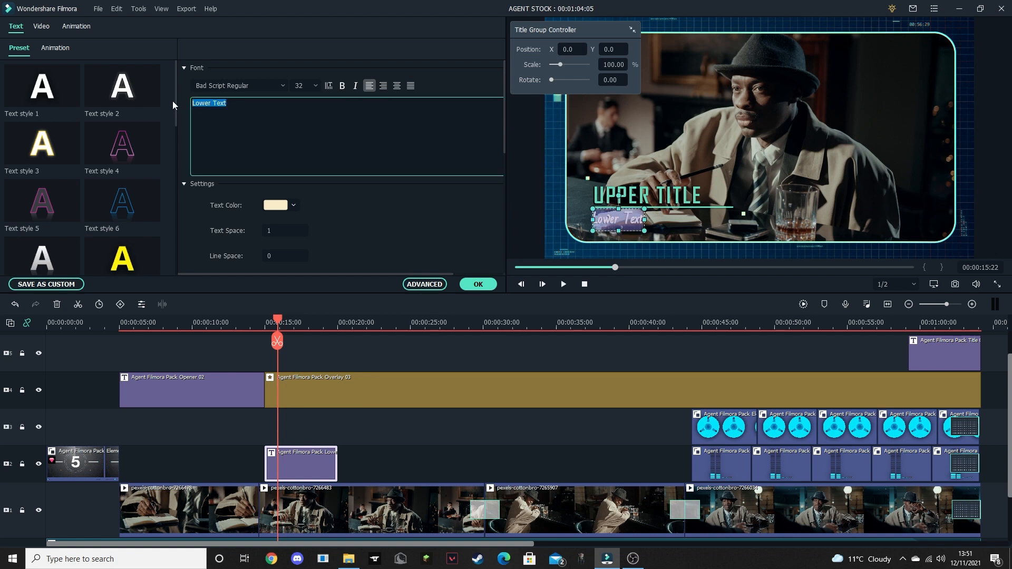
pyautogui.press('BackSpace')
# - Change the lower-third's UPPER TITLE text to AGENT STOCK and set the title group's position to X -26, Y -53
pyautogui.click(628, 202)
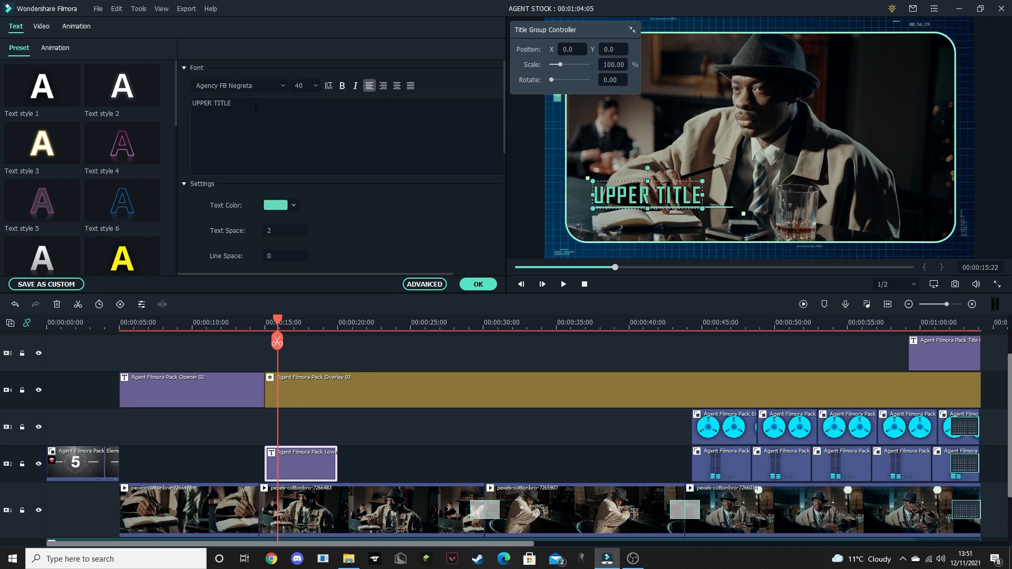
pyautogui.moveTo(256, 107); pyautogui.dragTo(164, 92)
pyautogui.write('AGEN')
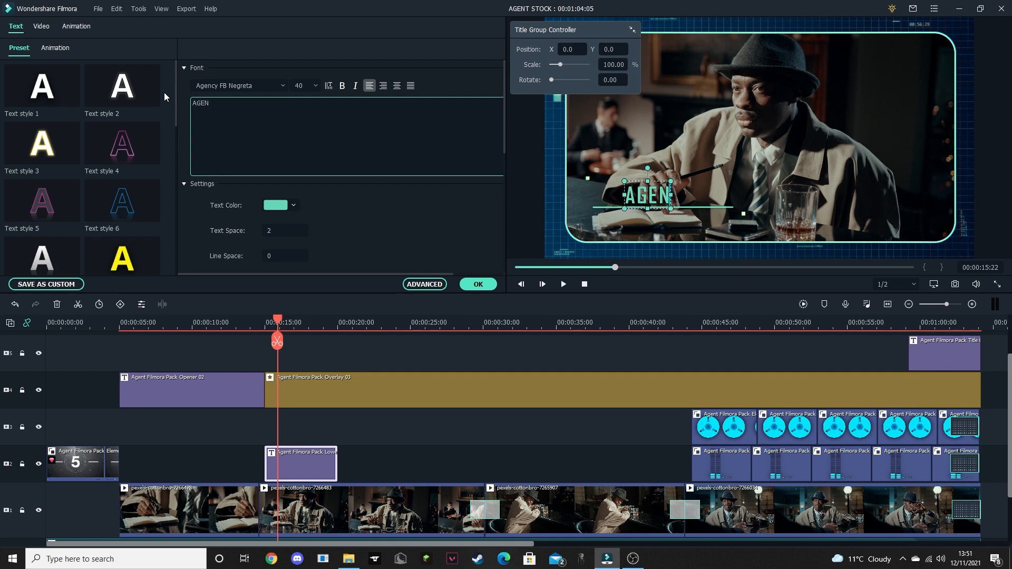
pyautogui.write('T STOCK')
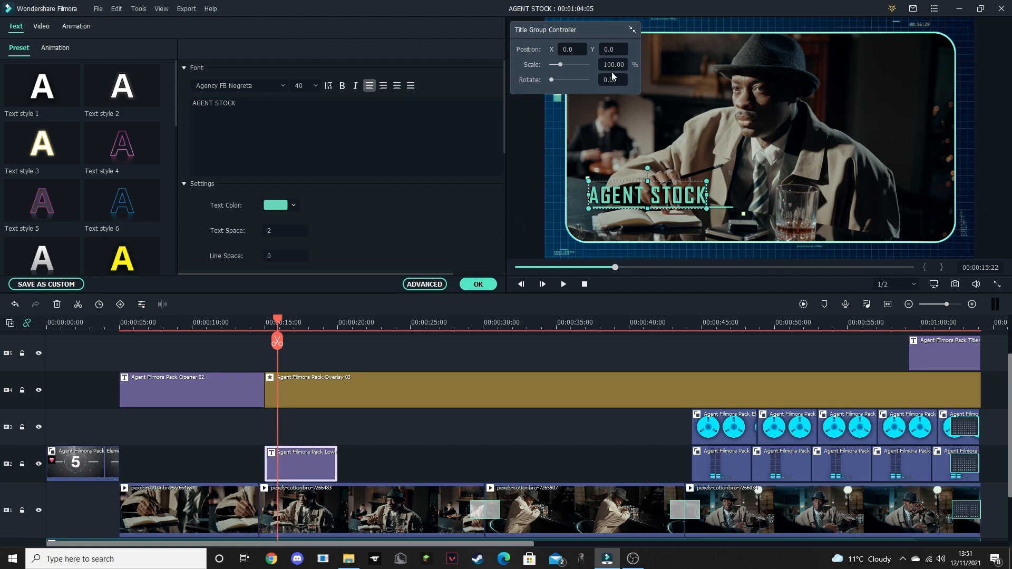
pyautogui.moveTo(580, 54)
pyautogui.mouseDown()
pyautogui.moveTo(533, 54)
pyautogui.moveTo(625, 50)
pyautogui.moveTo(570, 50)
pyautogui.moveTo(593, 50)
pyautogui.mouseUp()
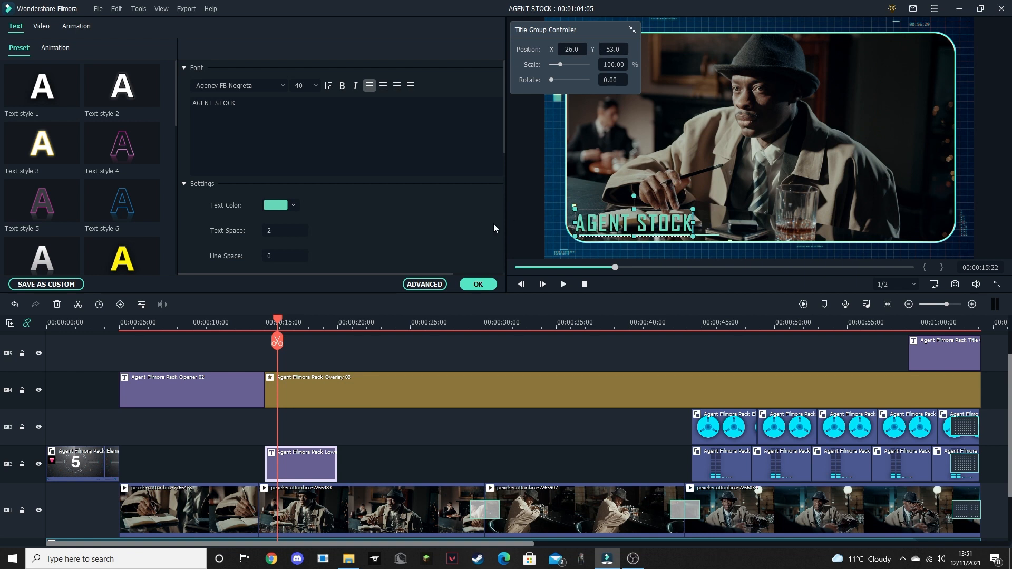
pyautogui.click(481, 284)
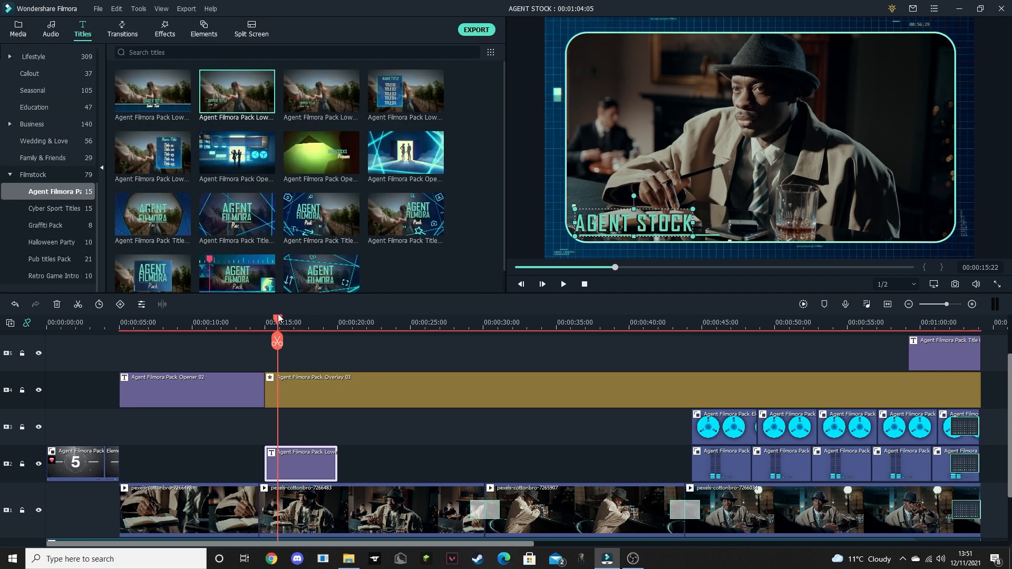
# - Play the timeline from just before the AGENT STOCK lower-third and examine how the title animates over the footage
pyautogui.moveTo(274, 325); pyautogui.dragTo(238, 323)
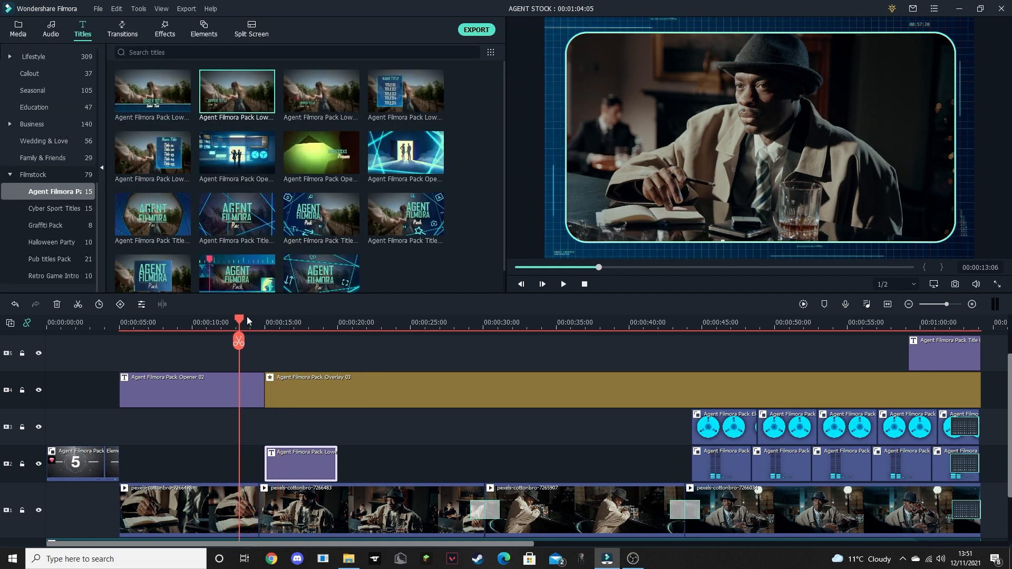
pyautogui.press('space')
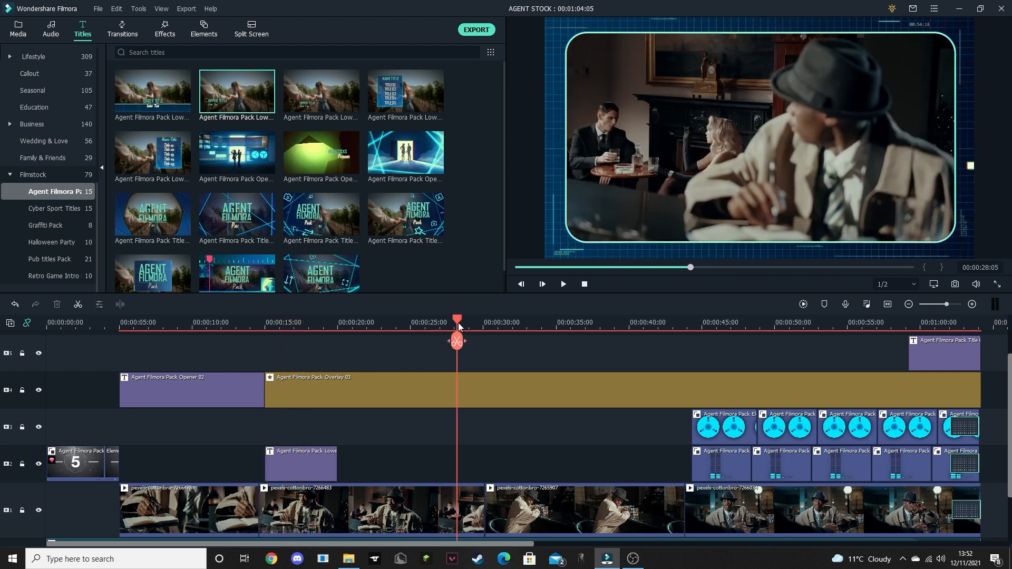
# - Apply the first Agent Filmora Pack transition, with the dark blue radial pattern, at the cut between clips pexels-cottonbro-7266483 and pexels-cottonbro-7265907
pyautogui.moveTo(460, 319); pyautogui.dragTo(466, 320)
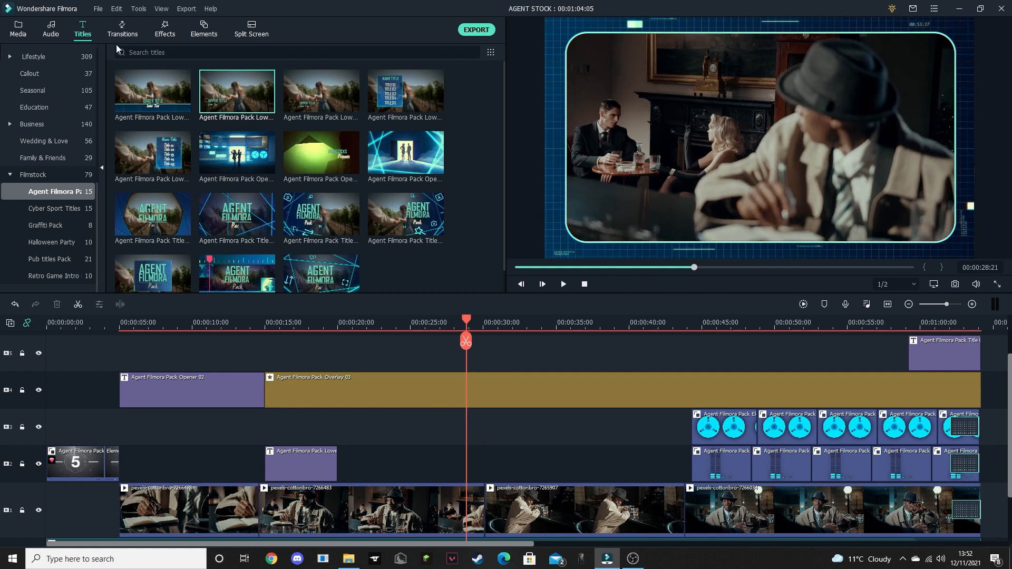
pyautogui.click(122, 29)
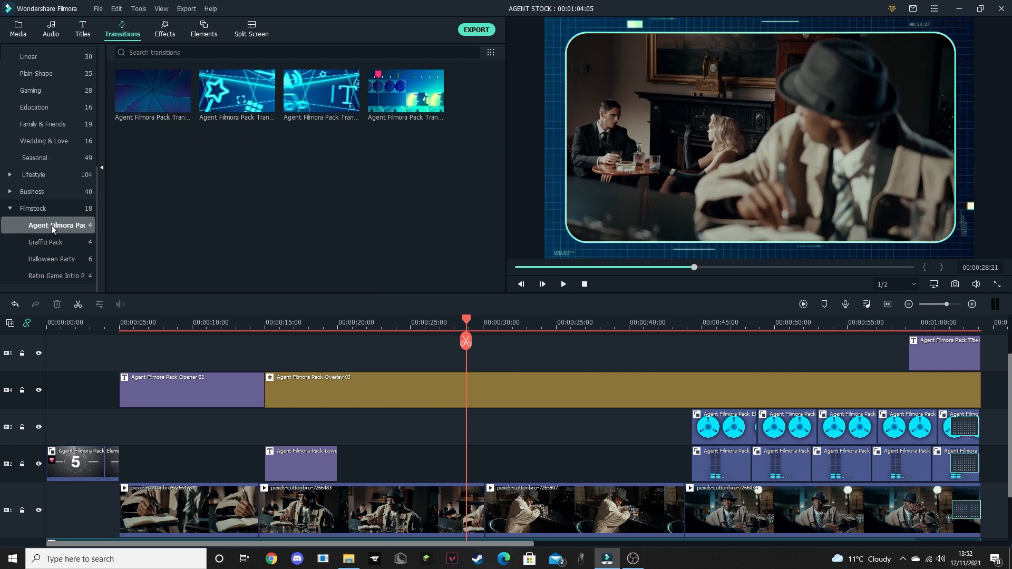
pyautogui.doubleClick(154, 91)
pyautogui.moveTo(153, 88); pyautogui.dragTo(482, 495)
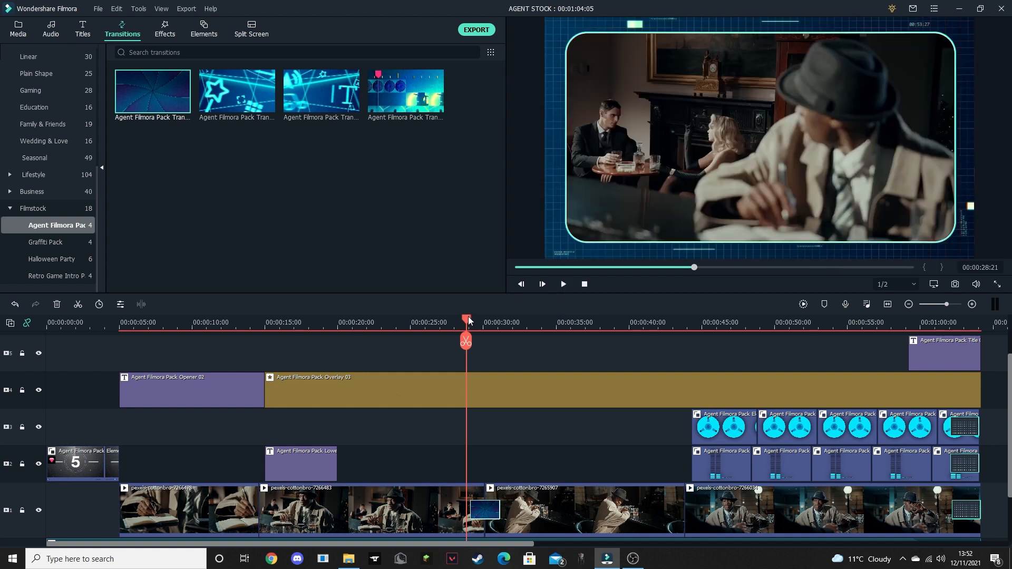
# - Apply the third Agent Filmora Pack transition, with the bright blue T graphic, at the cut where pexels-cottonbro-7265907 ends
pyautogui.moveTo(467, 319); pyautogui.dragTo(626, 344)
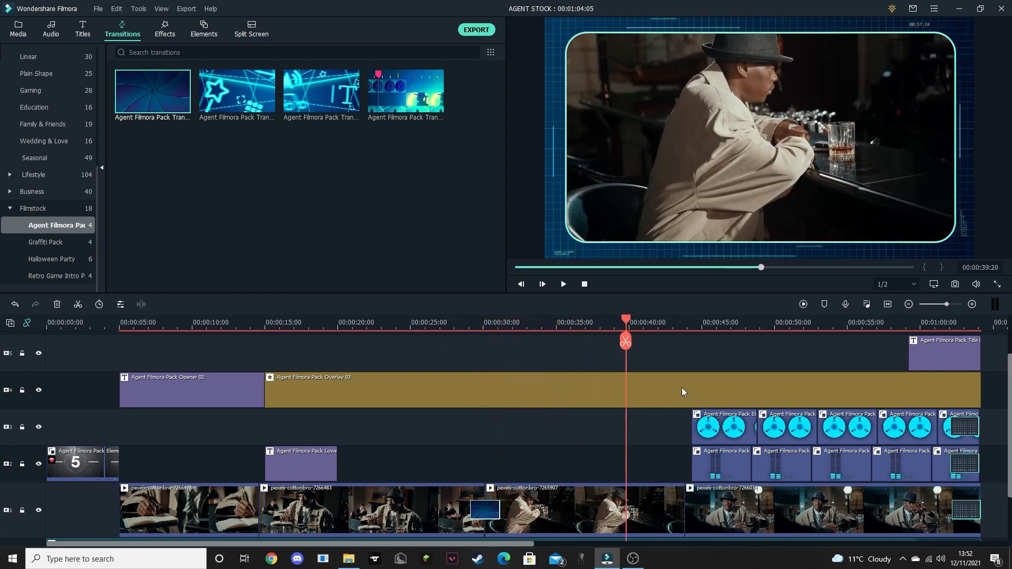
pyautogui.click(686, 322)
pyautogui.click(671, 322)
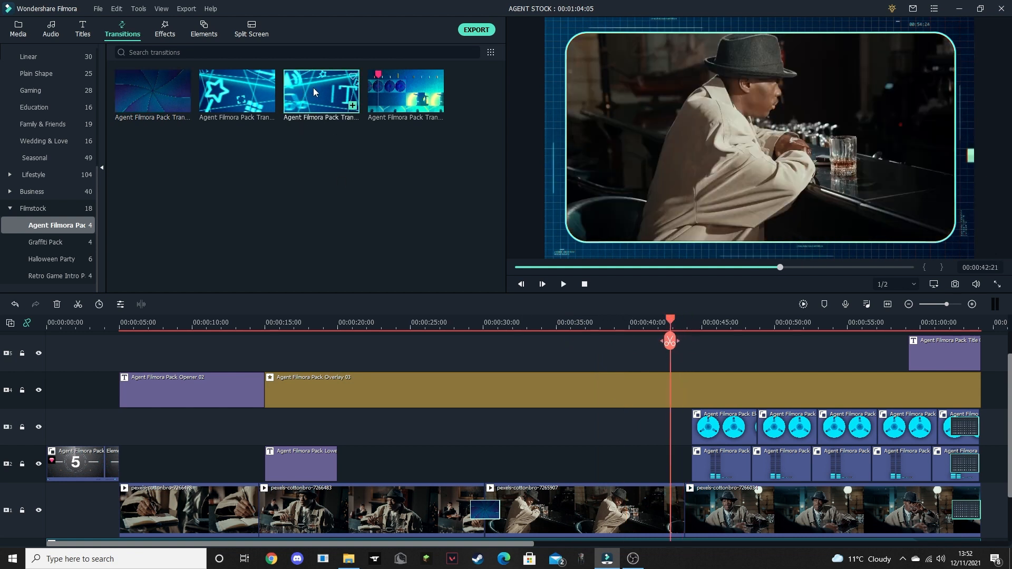
pyautogui.moveTo(313, 87); pyautogui.dragTo(681, 510)
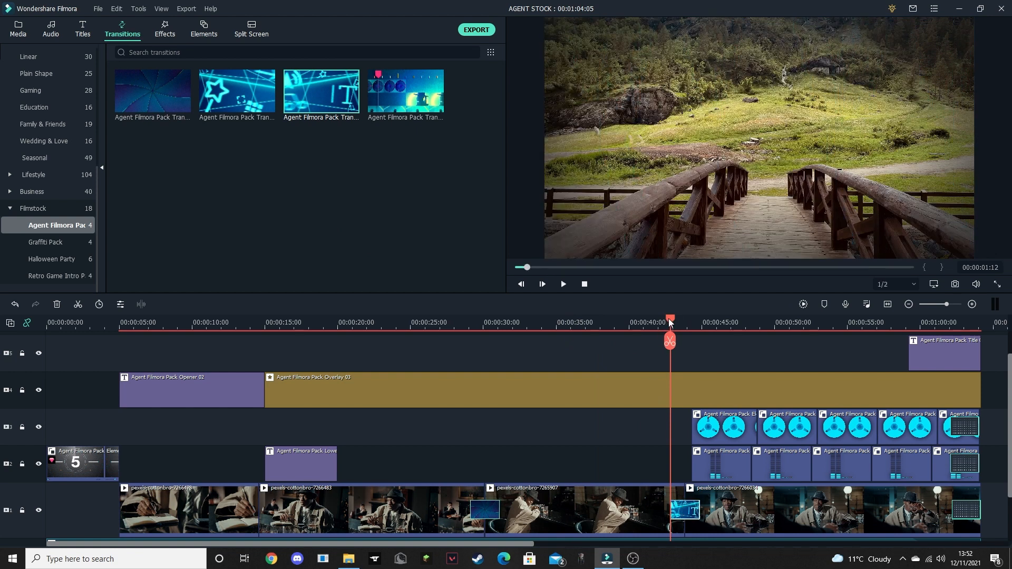
# - Preview the transition after pexels-cottonbro-7265907 and examine the start of the following clip with its reel and radio control elements
pyautogui.click(670, 322)
pyautogui.moveTo(670, 323); pyautogui.dragTo(662, 323)
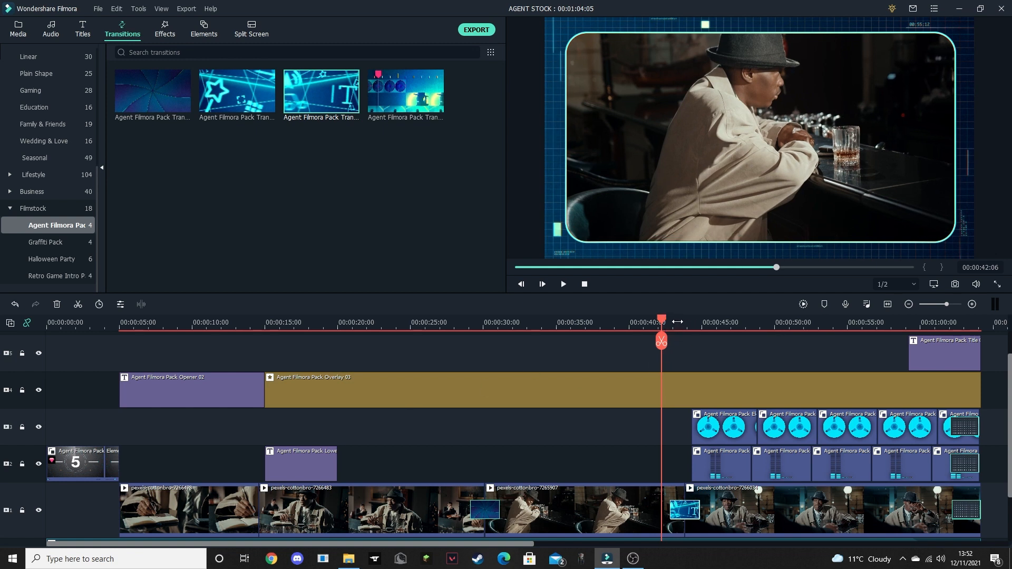
pyautogui.moveTo(678, 322); pyautogui.dragTo(729, 322)
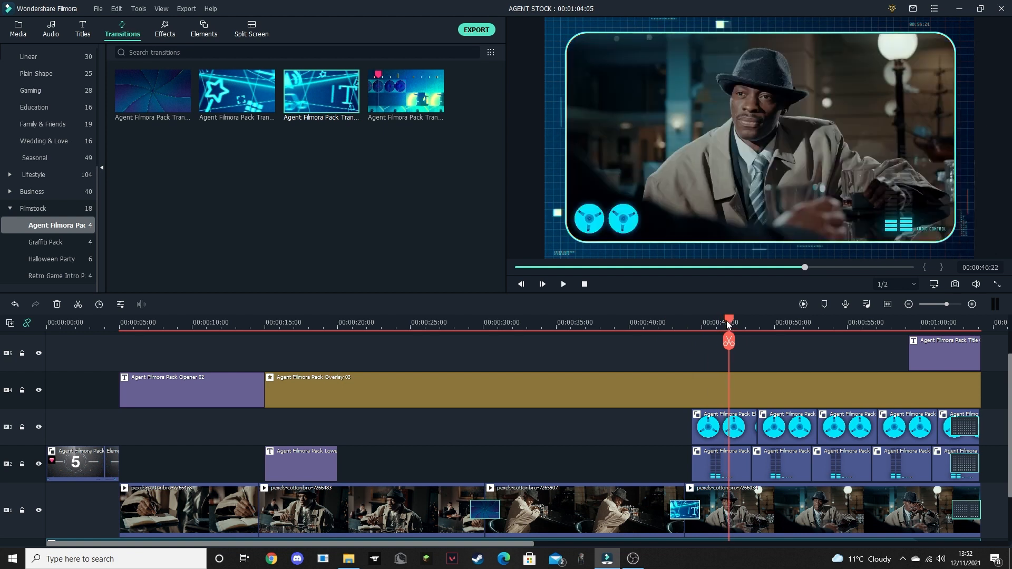